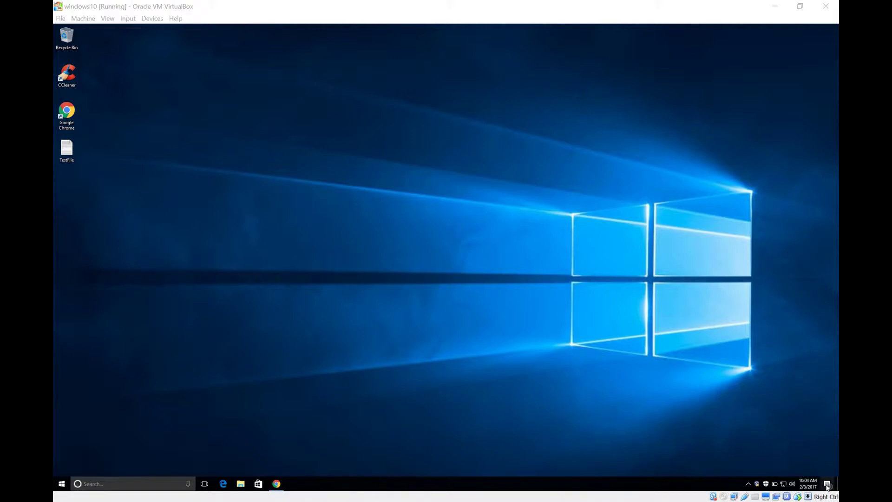
Review the Recovery options under Update & security in Windows Settings, then close Settings.
click(809, 460)
click(823, 464)
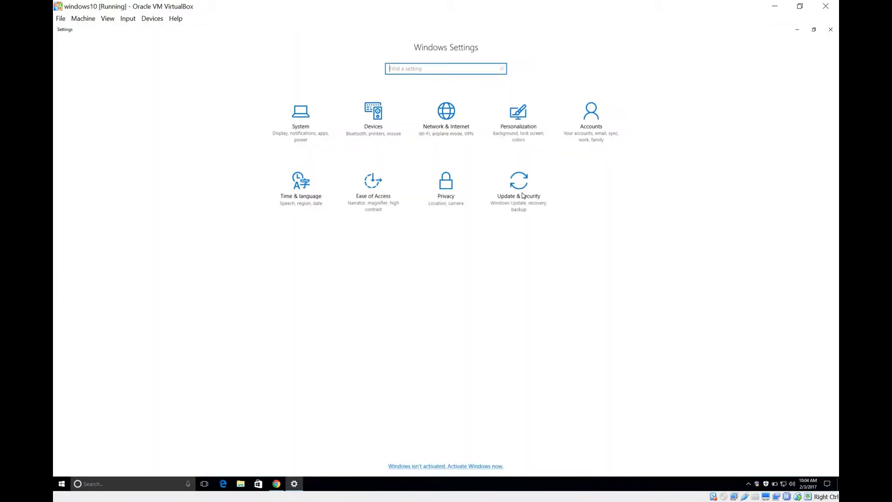
click(519, 187)
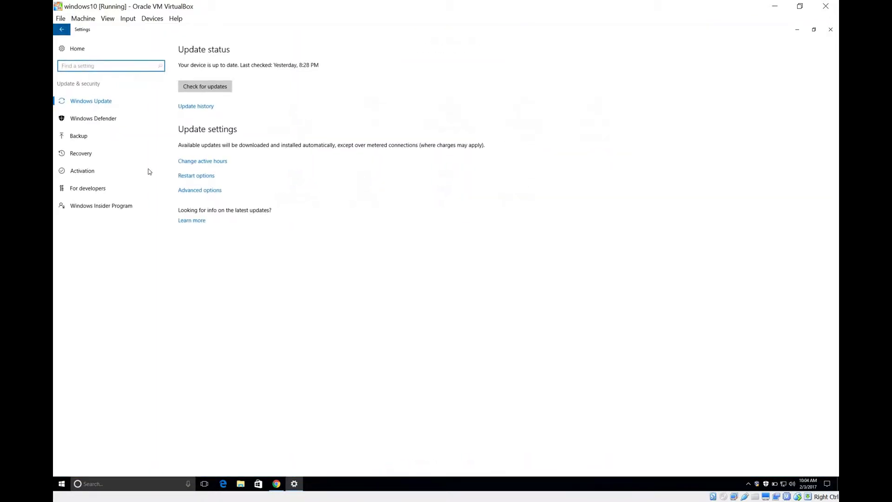
click(77, 155)
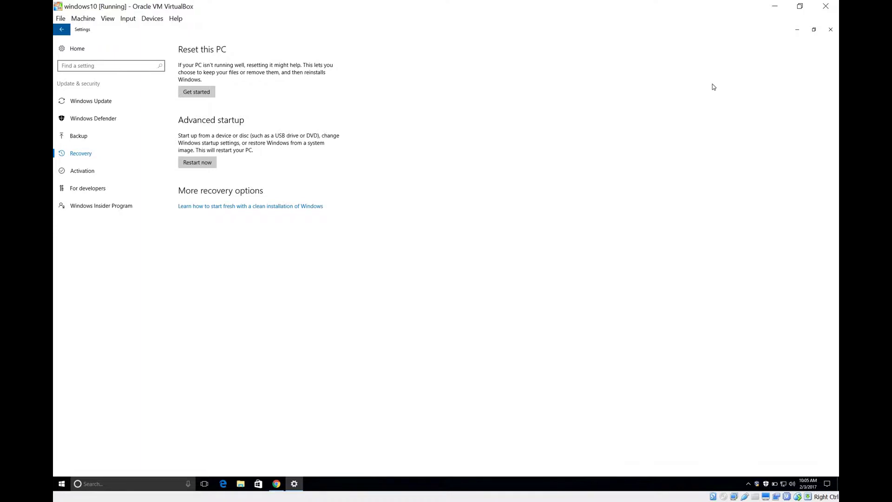
click(831, 29)
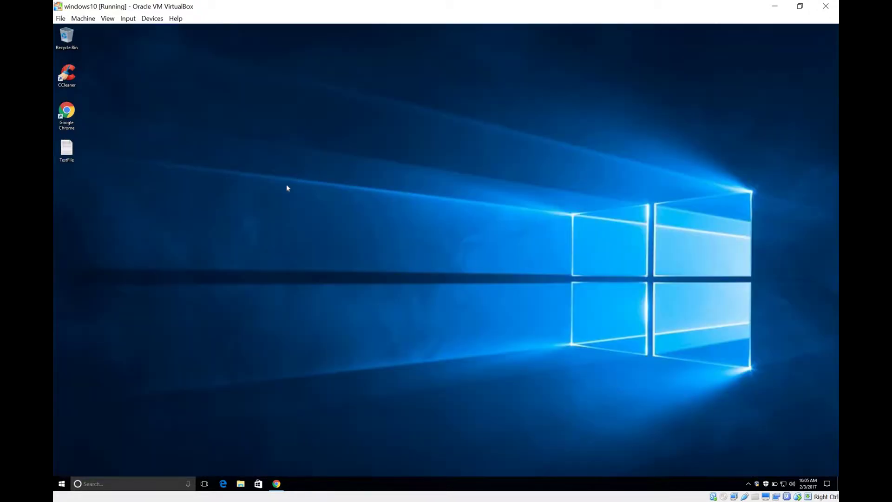
Open the desktop TestFile to check its contents, then close it.
right_click(301, 174)
click(263, 191)
double_click(72, 158)
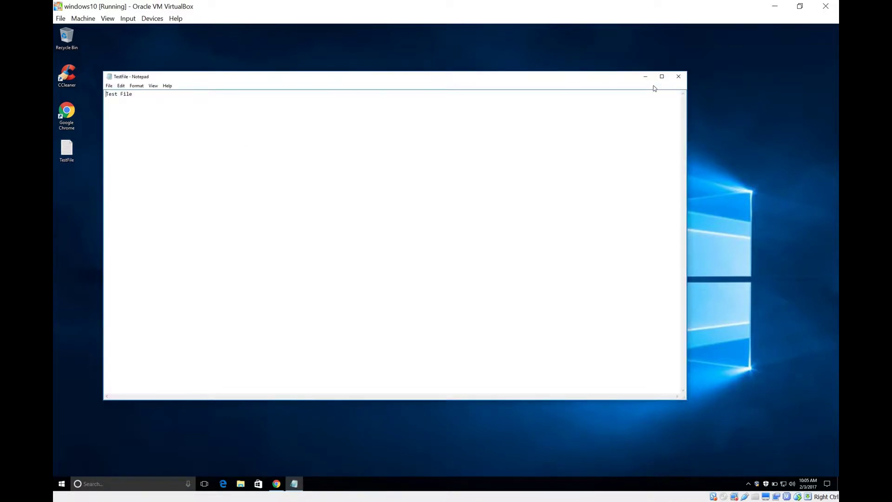
click(679, 76)
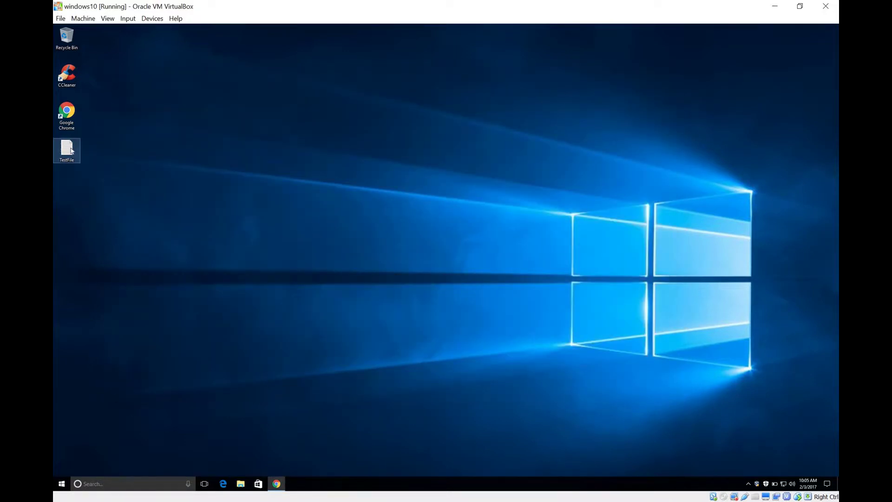
click(305, 413)
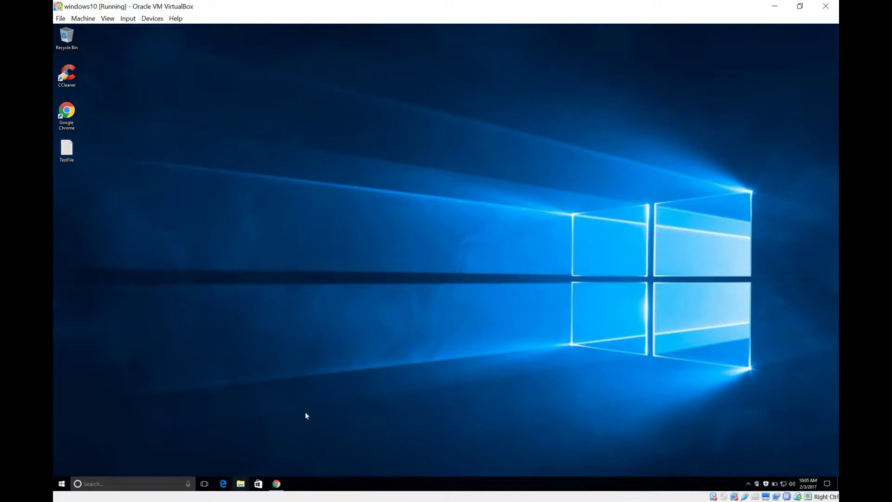
Check the TestFile copy in the Documents folder, then close it and File Explorer.
key(super+e)
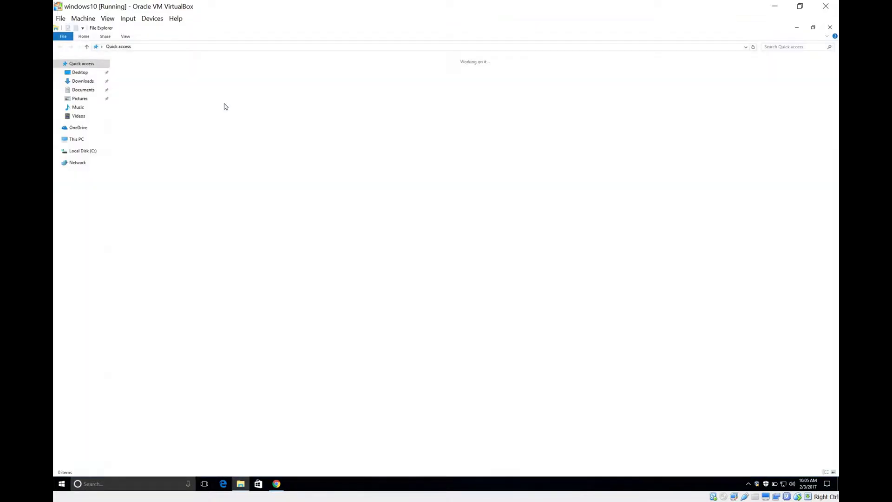
double_click(316, 79)
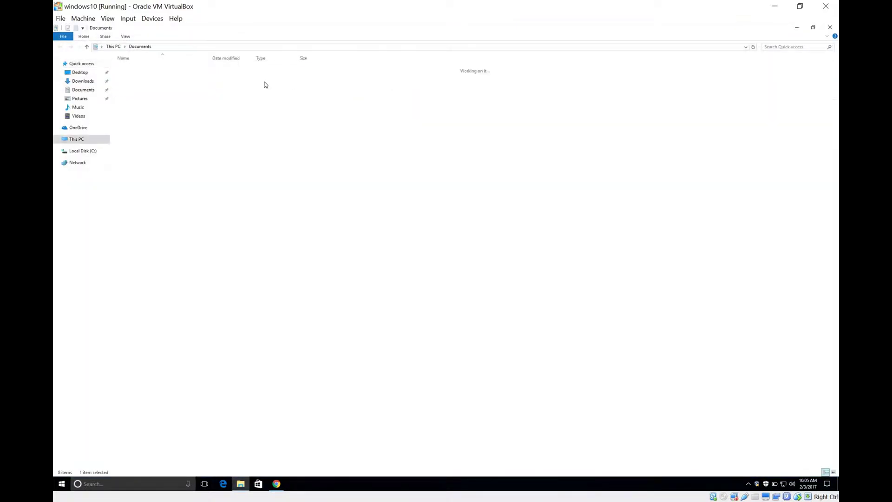
click(134, 71)
double_click(134, 70)
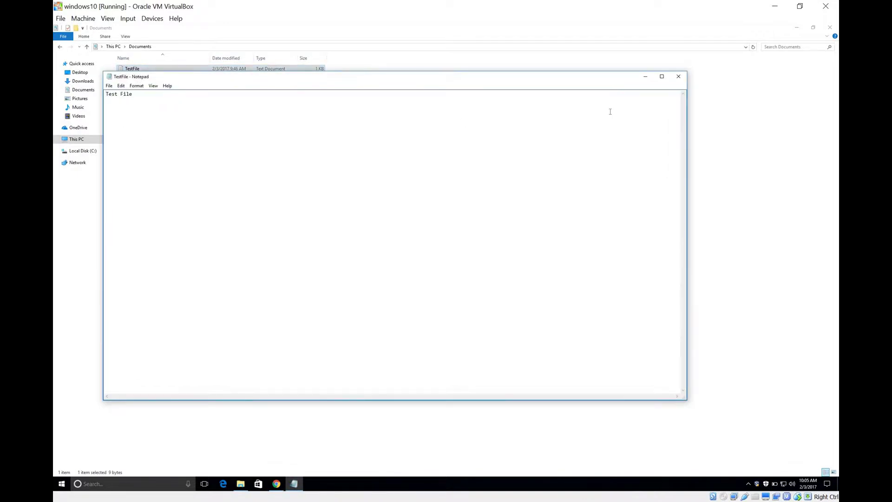
key(alt+F4)
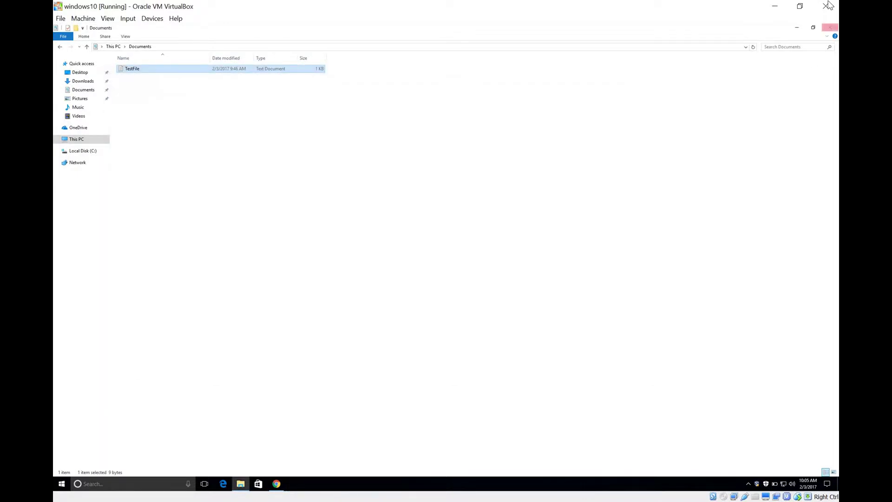
key(alt+F4)
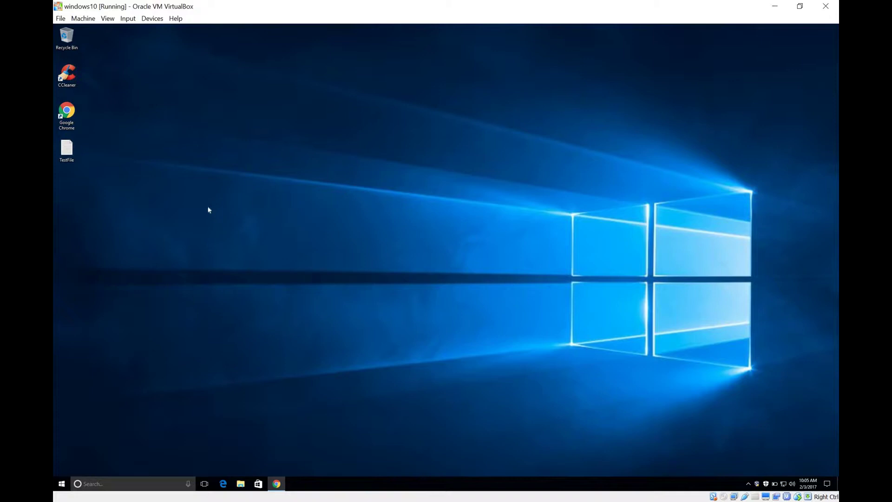
Confirm CCleaner opens, then download the media creation tool from Chrome's Download Windows 10 page.
click(70, 75)
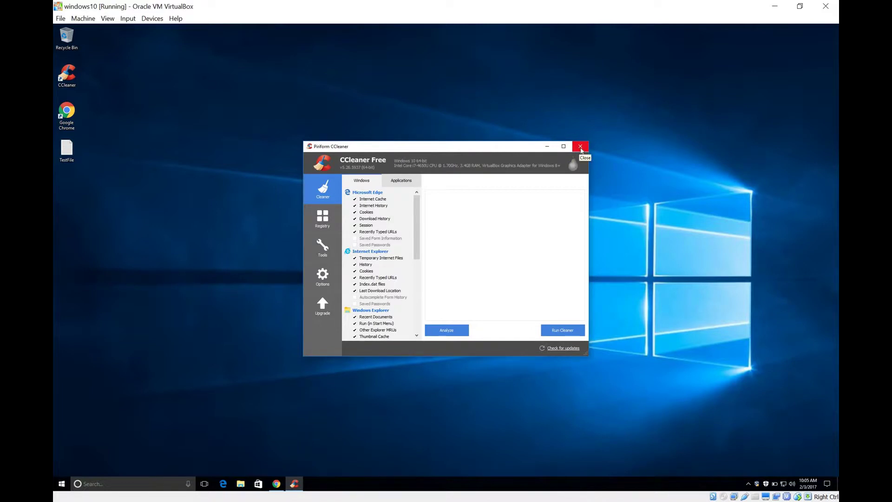
click(580, 147)
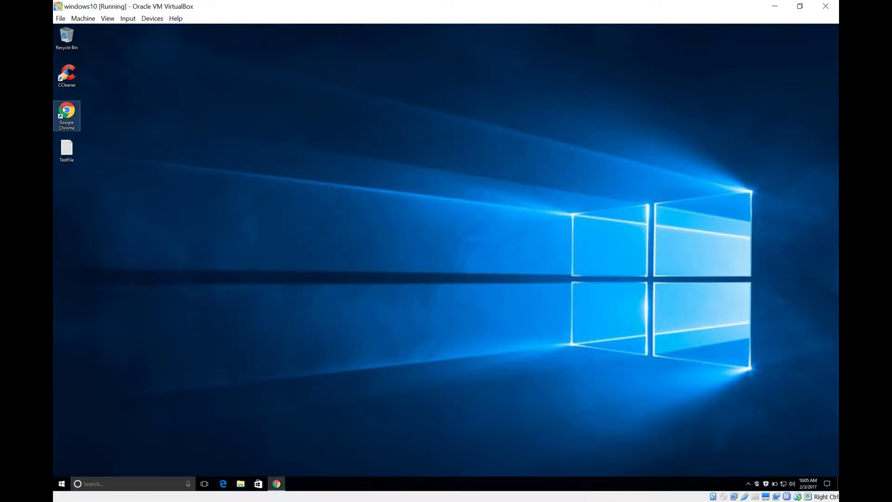
click(276, 484)
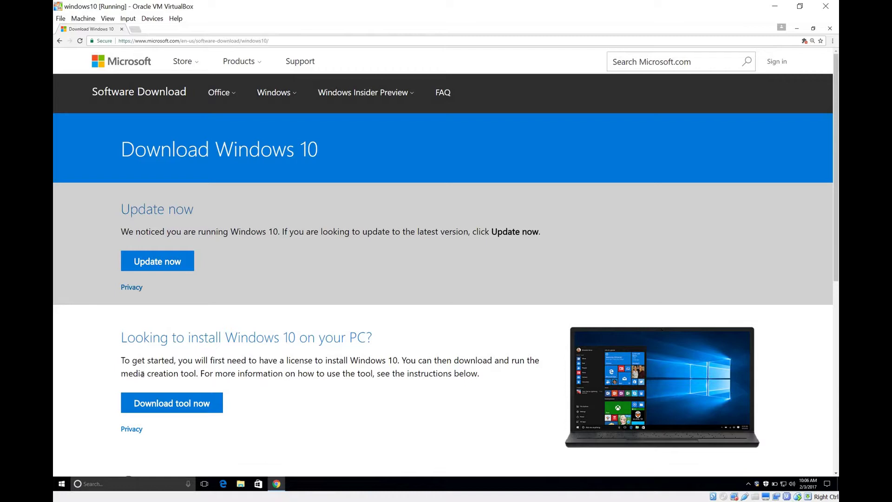
click(163, 404)
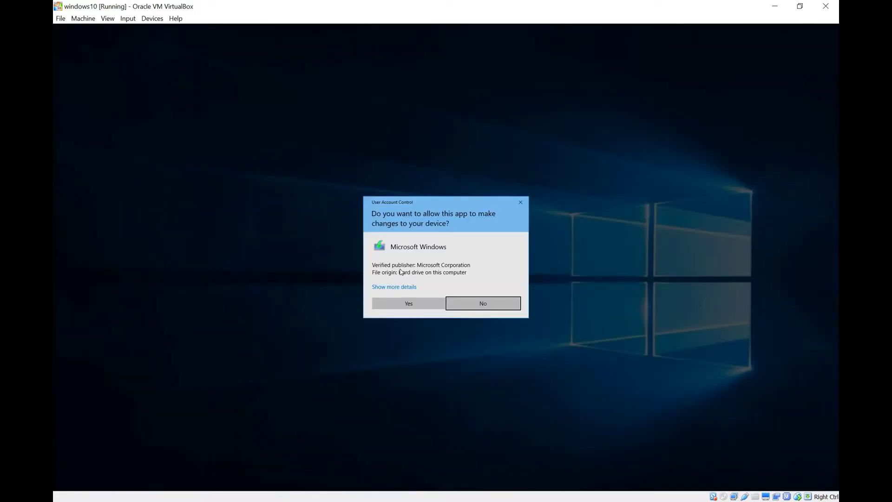
Approve the User Account Control prompt so the media creation tool can run.
click(409, 303)
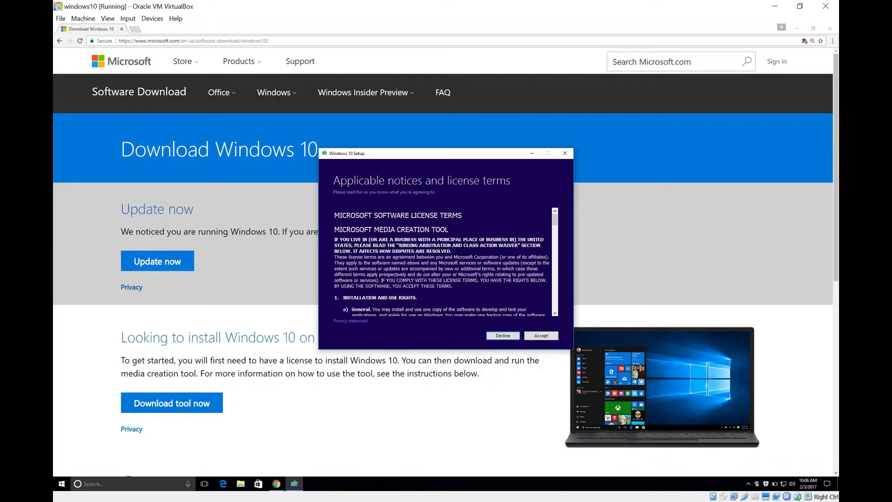
Accept the media creation tool's license terms and choose Upgrade this PC now.
scroll(442, 260, down, 15)
click(541, 336)
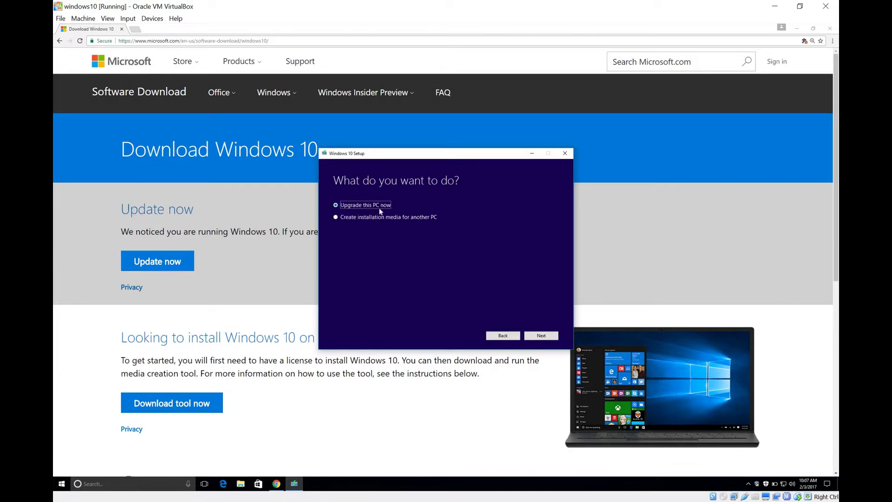
click(541, 335)
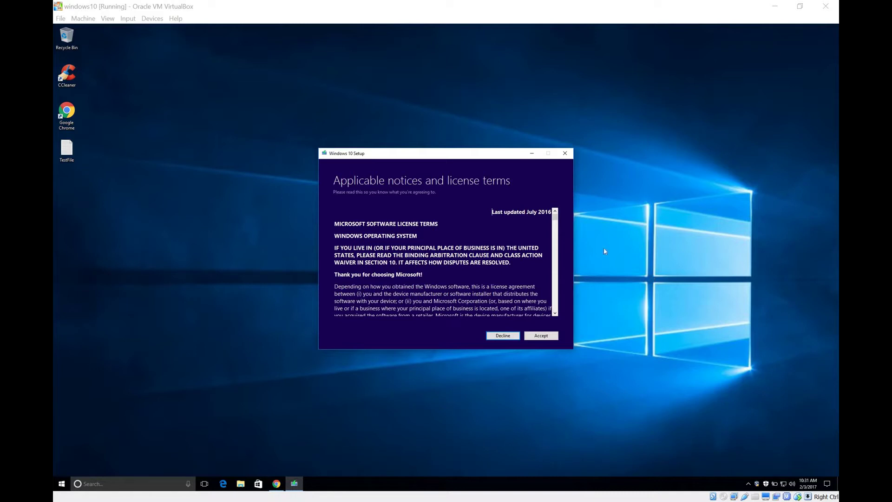
Accept the Windows license terms and install Windows 10 Home, keeping personal files and apps.
click(541, 336)
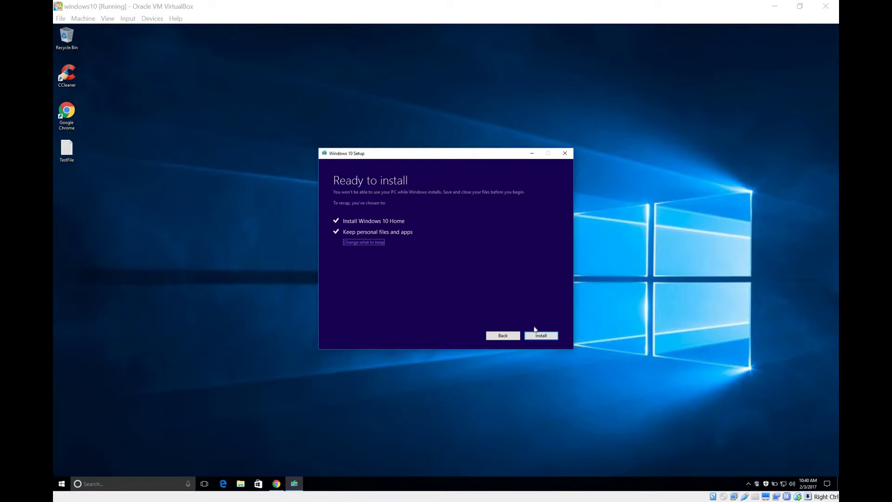
click(542, 338)
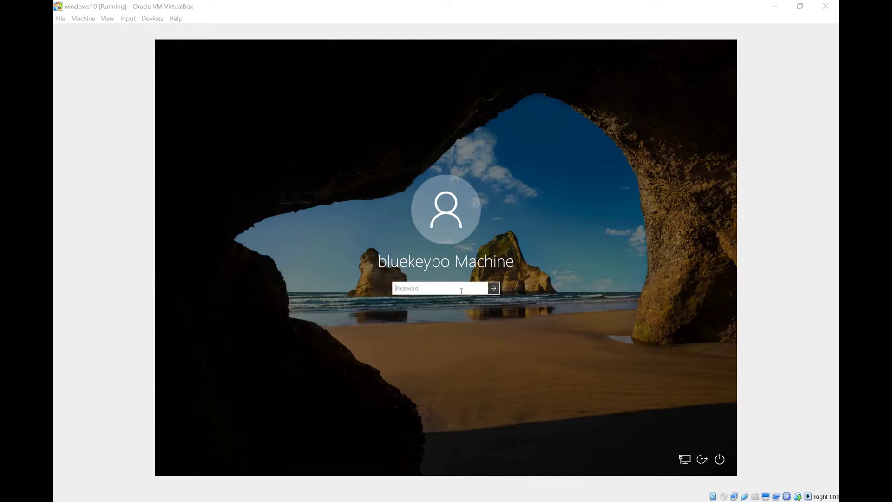
Enter the account password on the sign-in screen to reach the upgraded desktop.
click(462, 292)
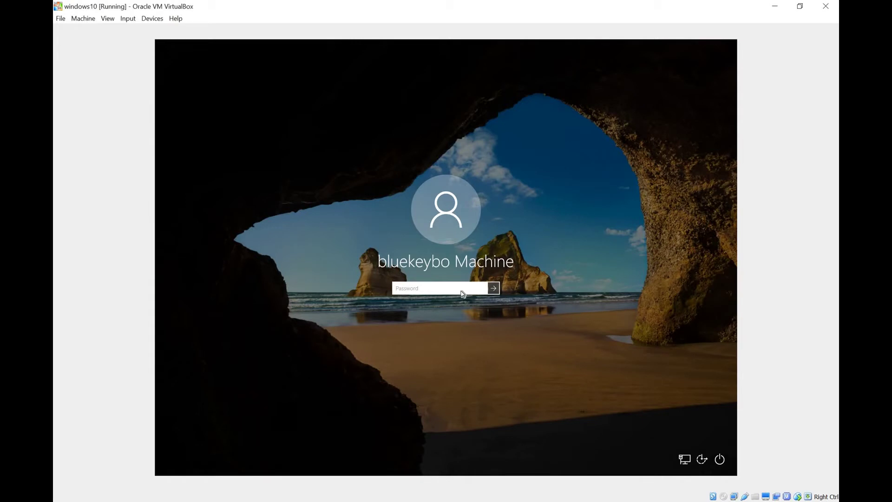
text(••••••••••••)
key(Return)
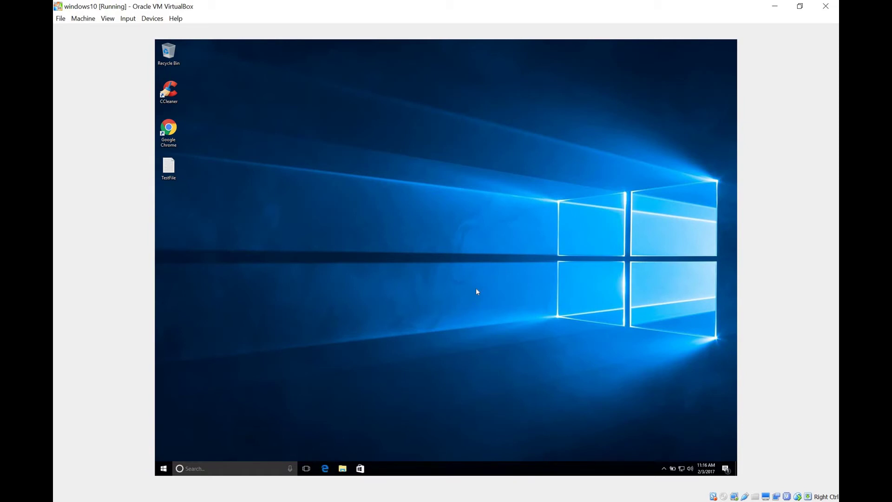
right_click(299, 147)
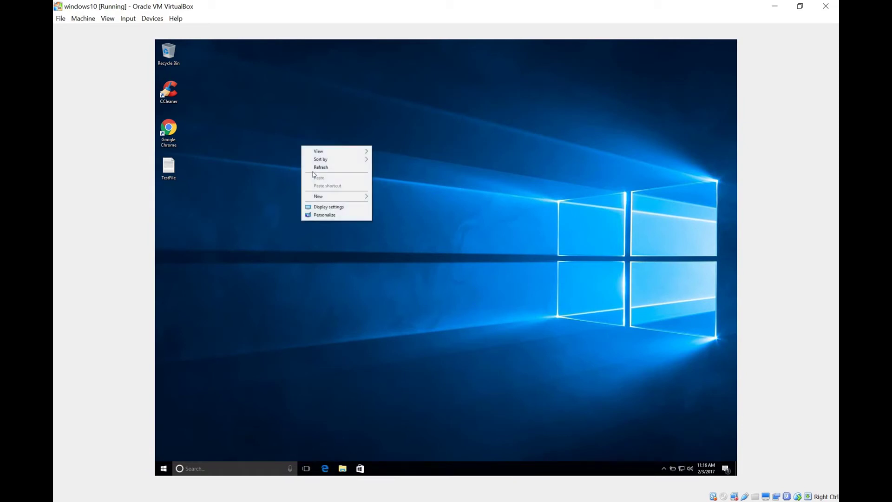
click(306, 170)
double_click(169, 170)
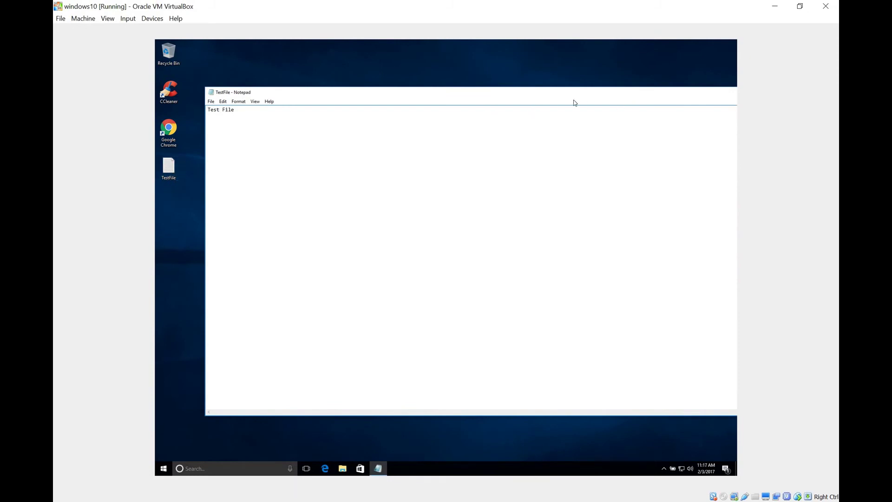
drag(574, 98, 549, 104)
click(695, 100)
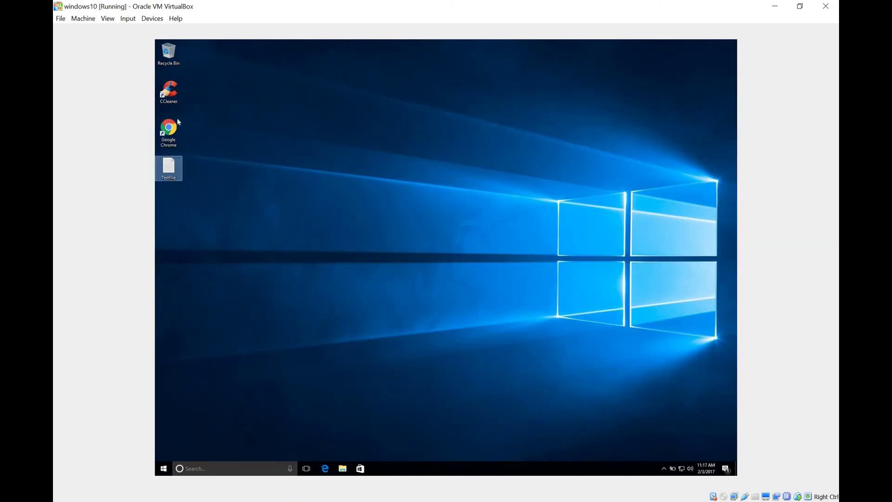
click(169, 92)
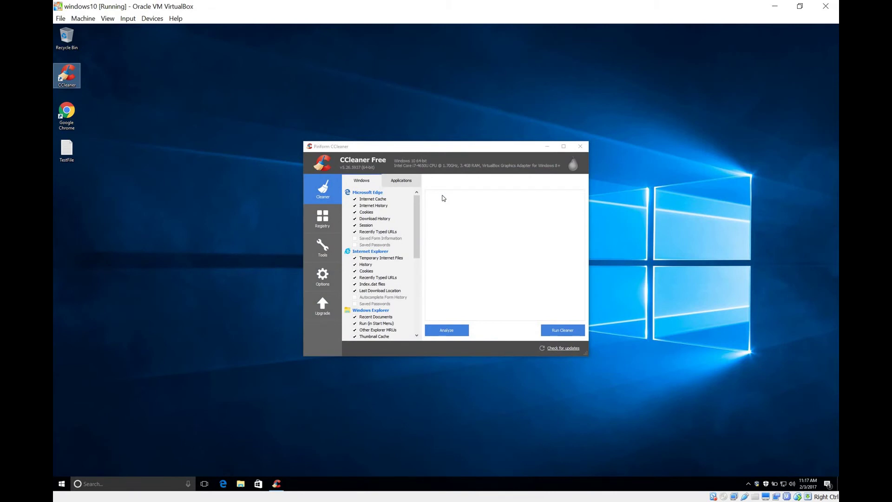
click(580, 146)
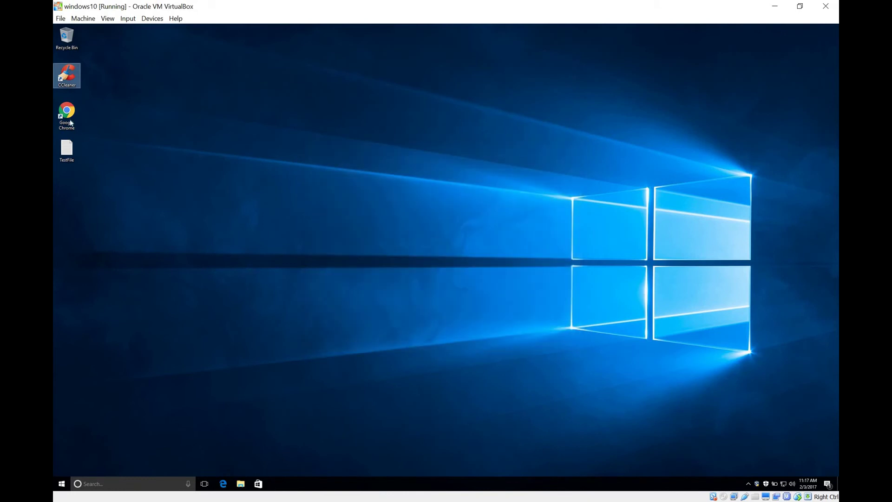
click(302, 341)
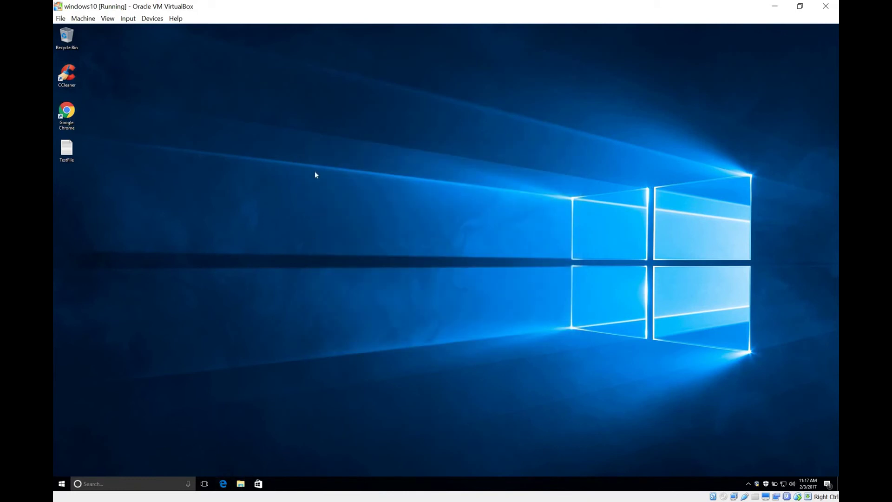
key(super+e)
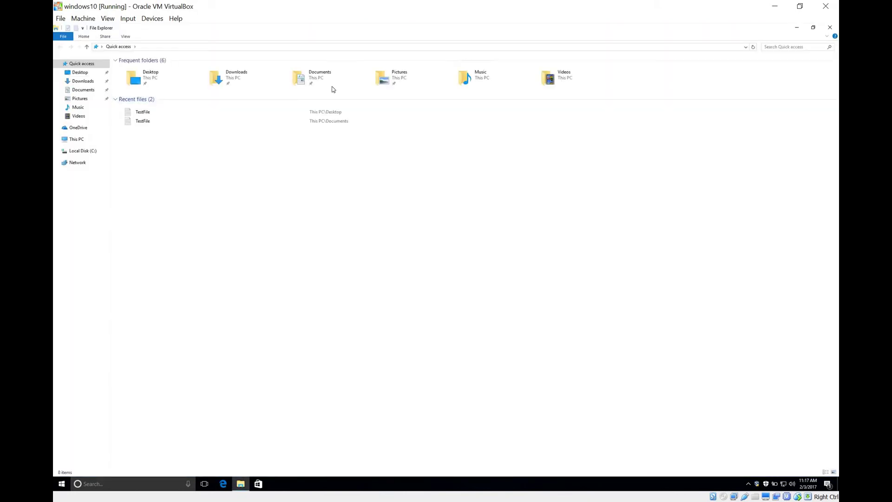
double_click(319, 78)
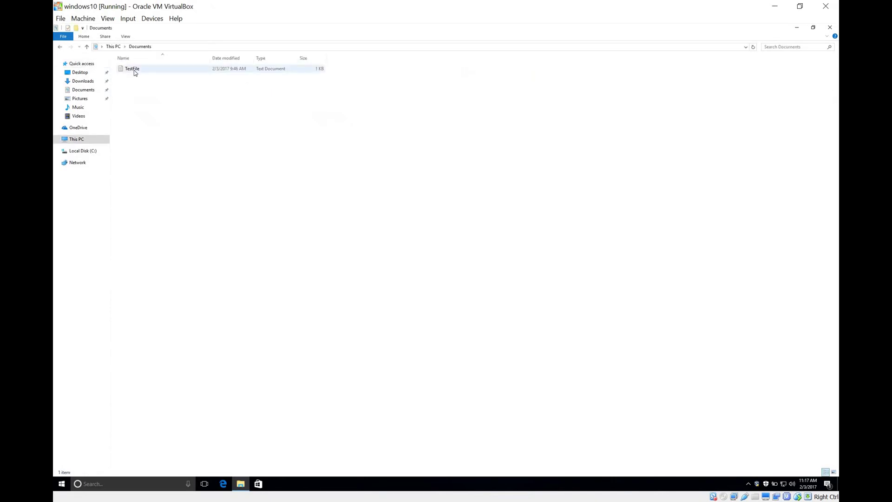
click(135, 72)
double_click(134, 70)
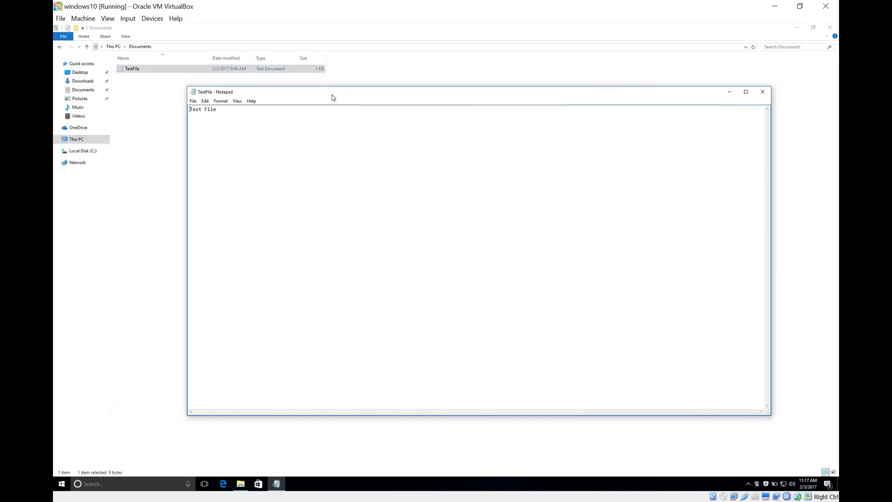
click(762, 92)
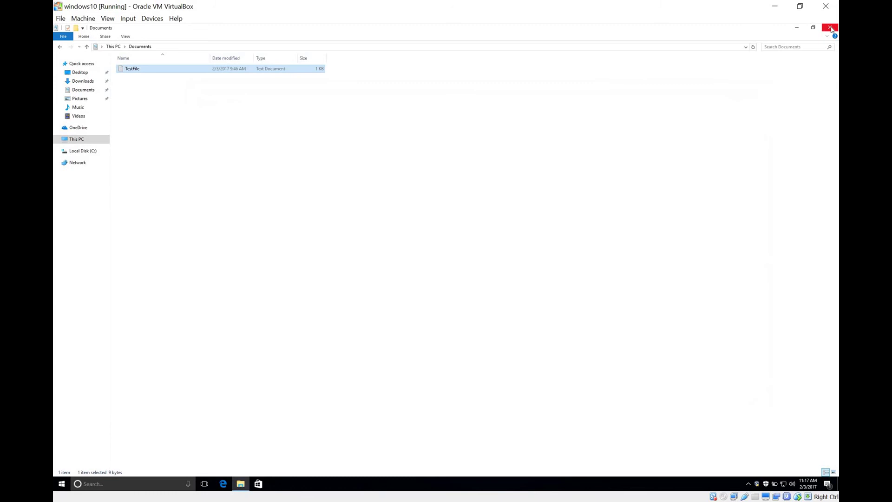
key(super+d)
right_click(331, 156)
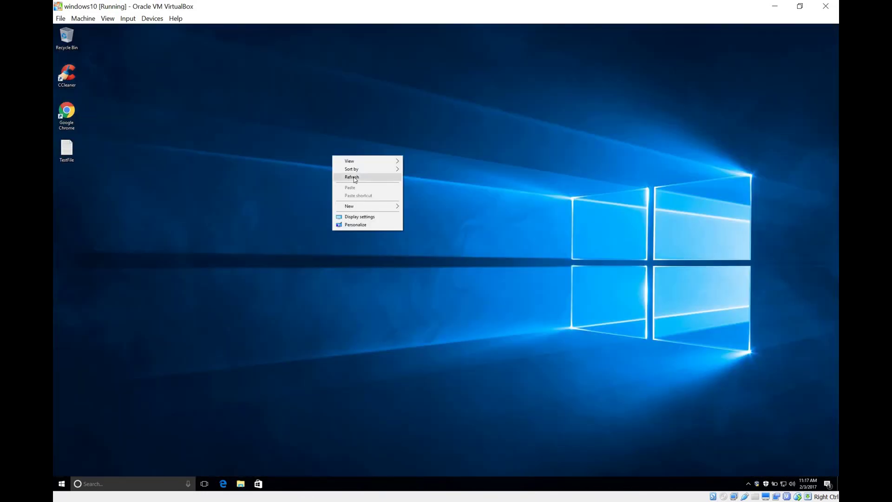
click(354, 177)
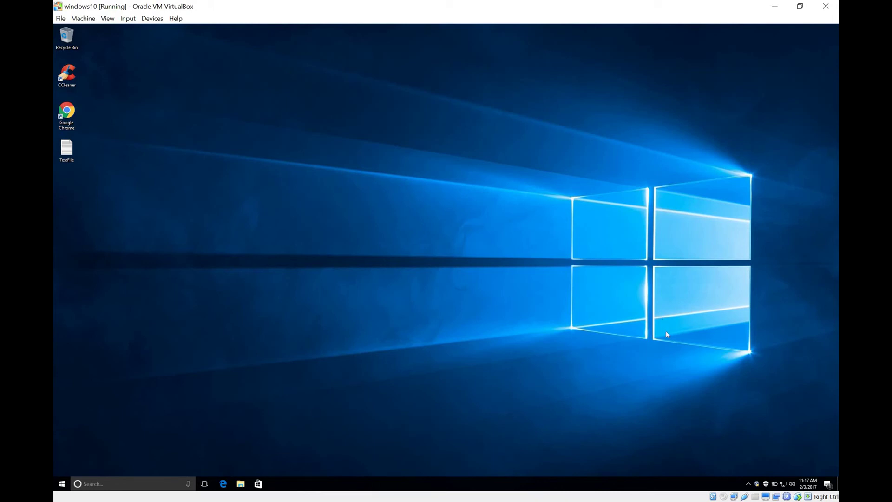
Go from the Action Center's All settings into Update & security.
click(829, 483)
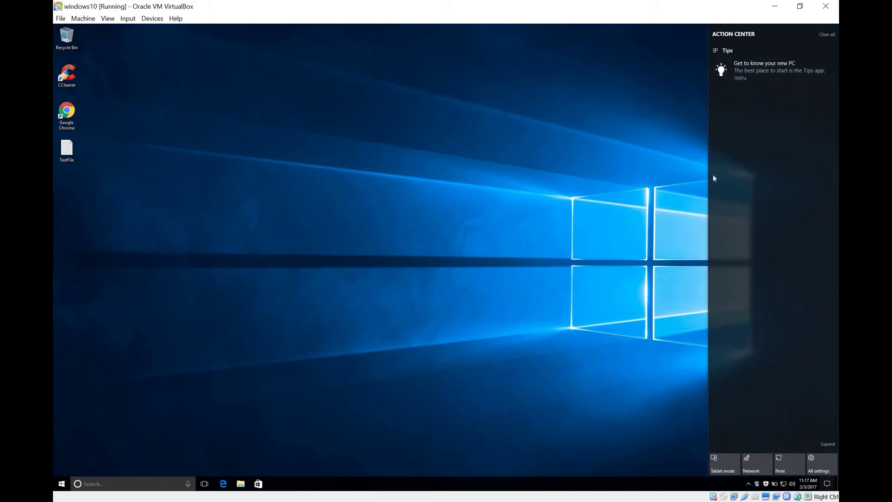
click(819, 464)
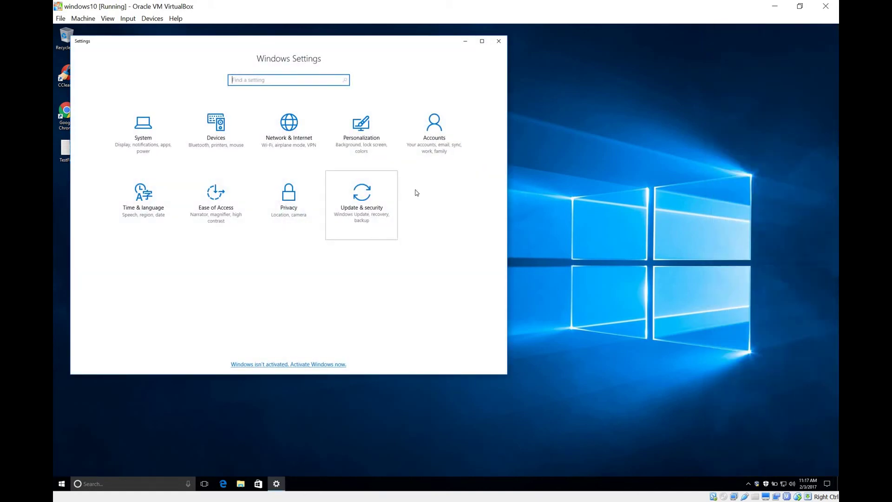
click(361, 204)
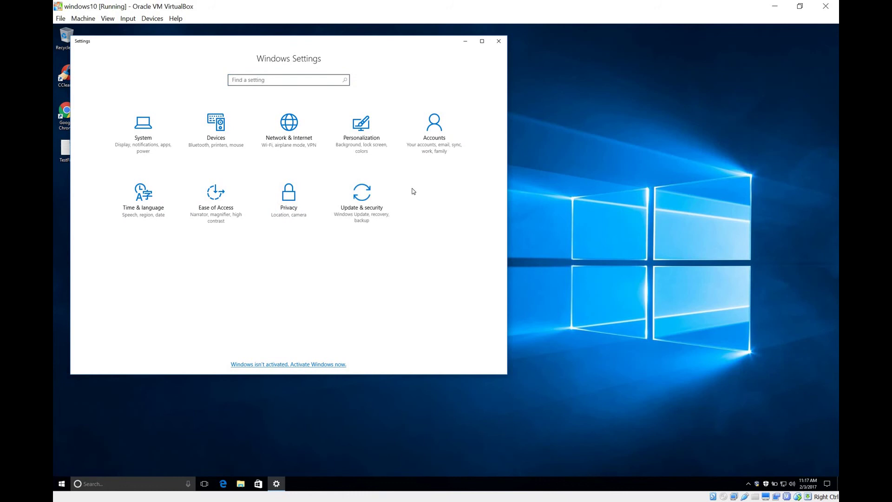